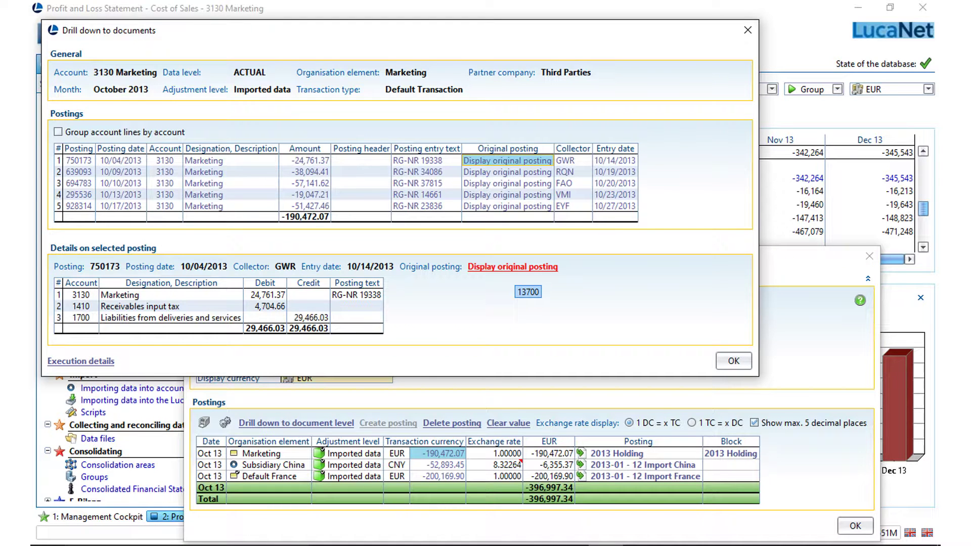
# Display the scanned original invoice behind posting 750173 (original posting 18771).
pyautogui.click(516, 268)
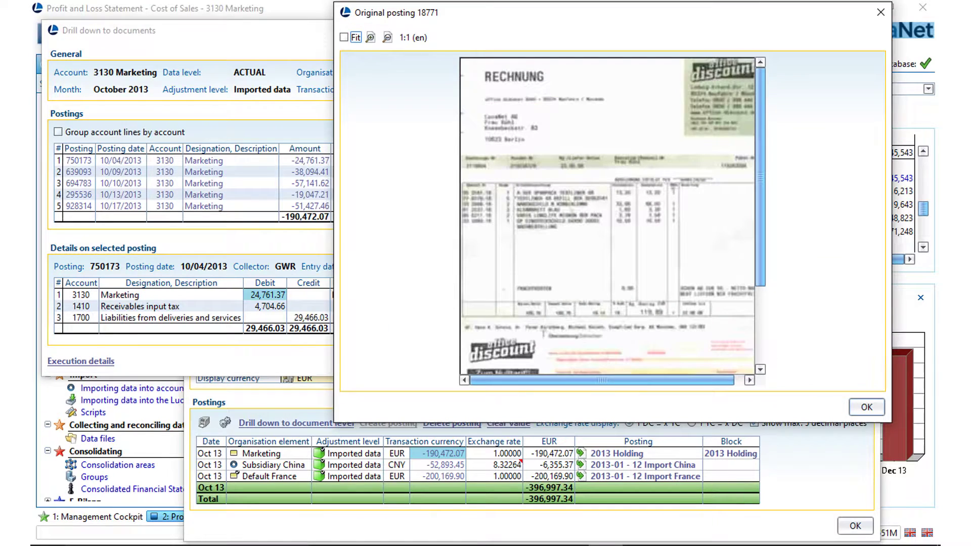